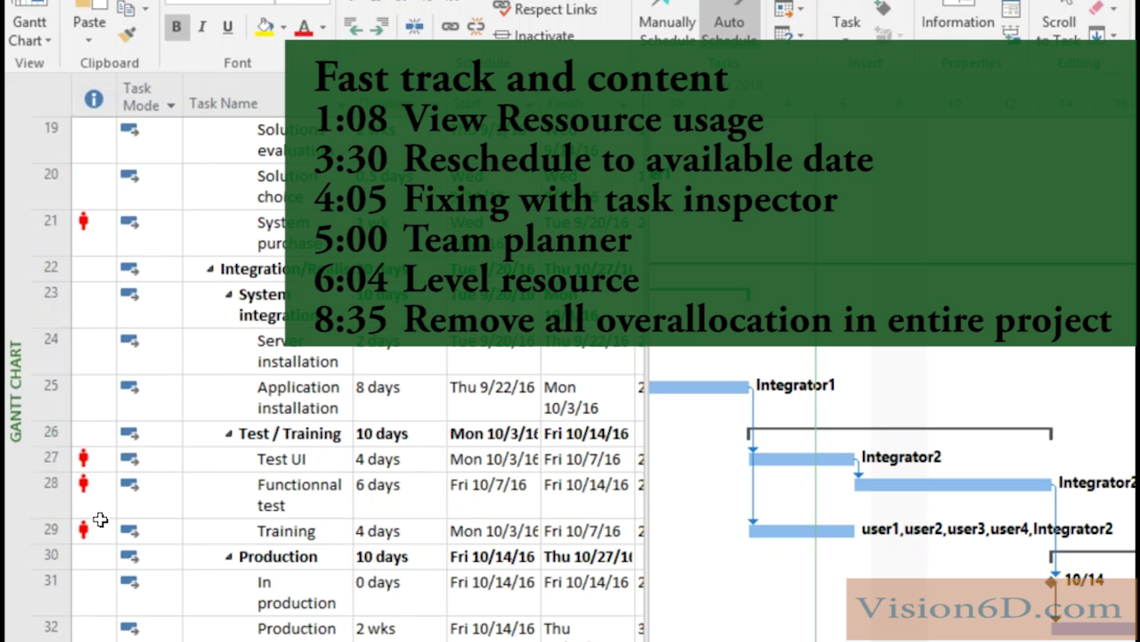
- Switch to Resource Usage and show Integrator2's 98-hour overallocation with 16h days in the Oct 3 week
{"action": "mouse_move", "coordinate": [107, 506]}
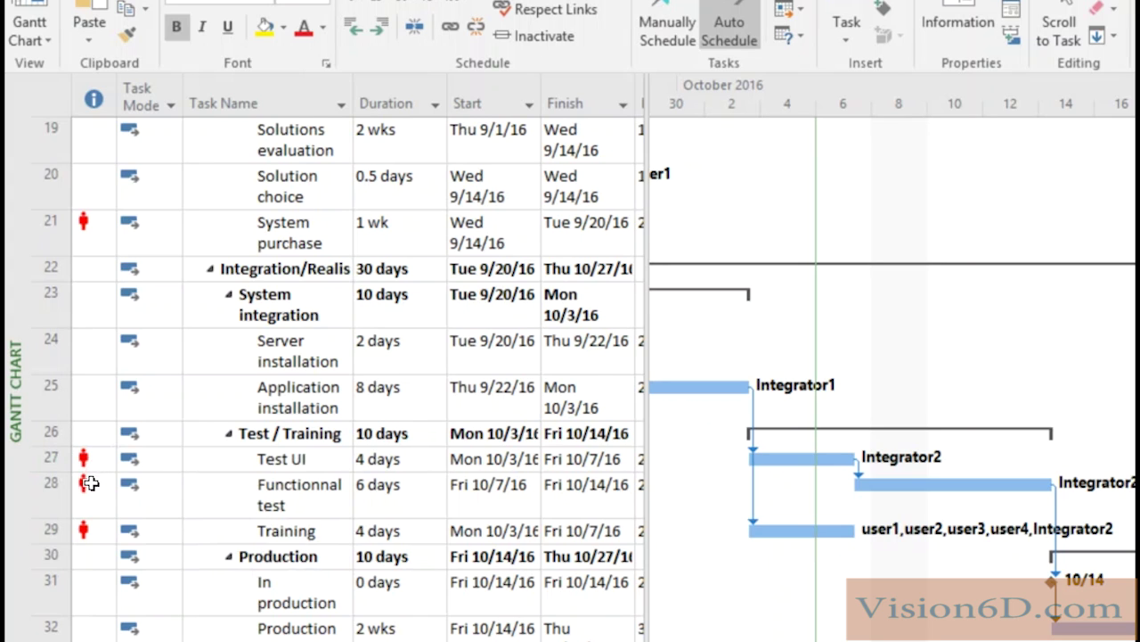
{"action": "mouse_move", "coordinate": [90, 483]}
{"action": "mouse_move", "coordinate": [102, 453]}
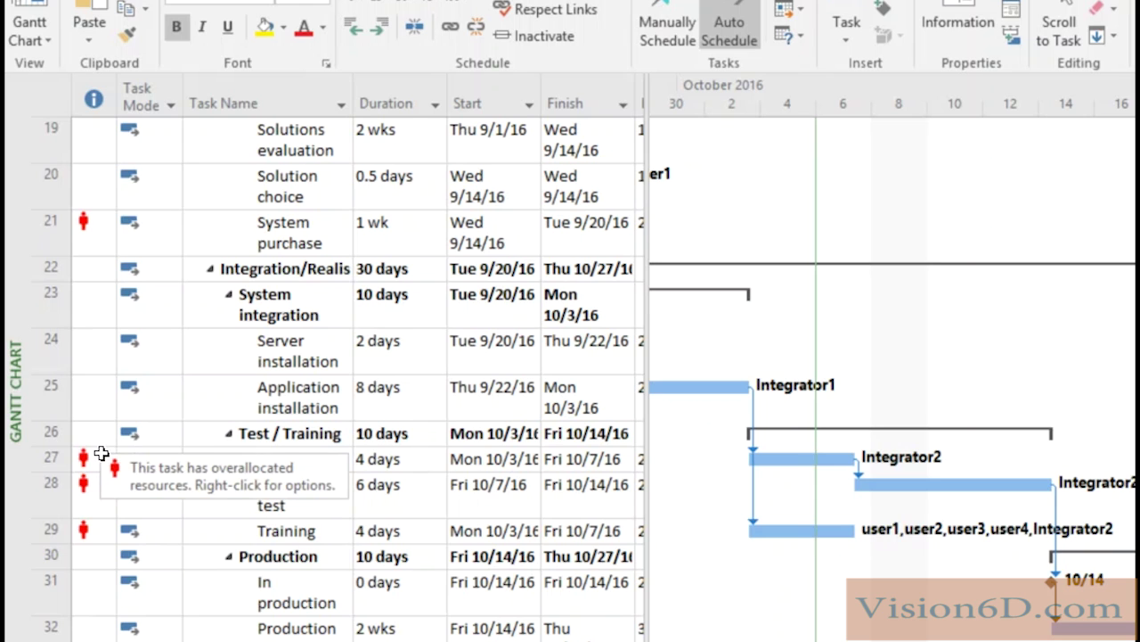
{"action": "left_click", "coordinate": [51, 34]}
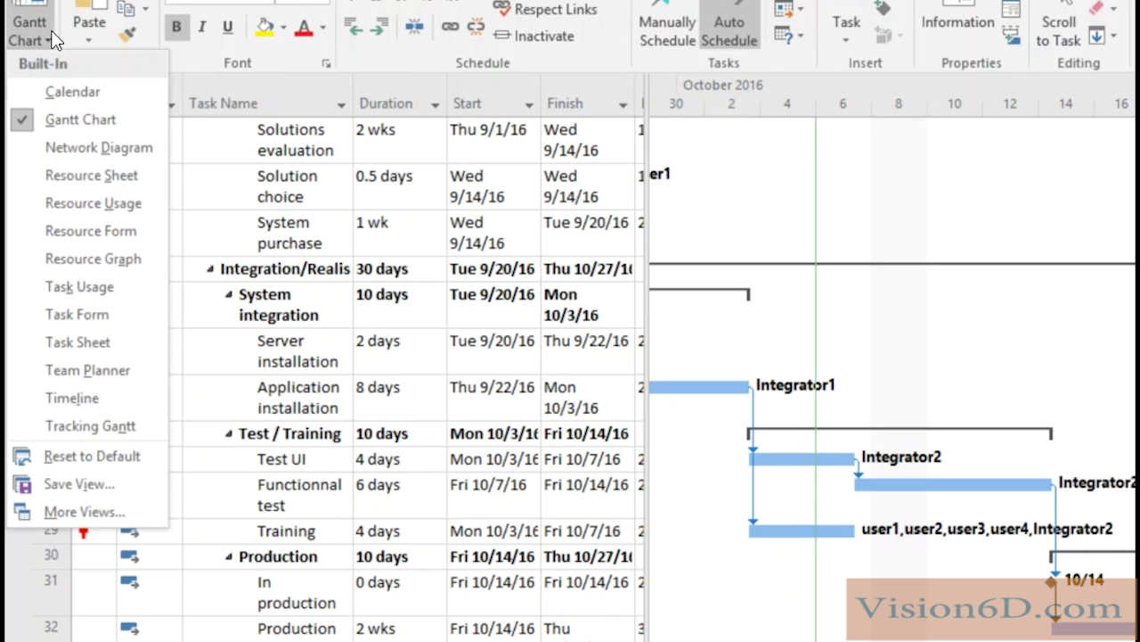
{"action": "left_click", "coordinate": [87, 203]}
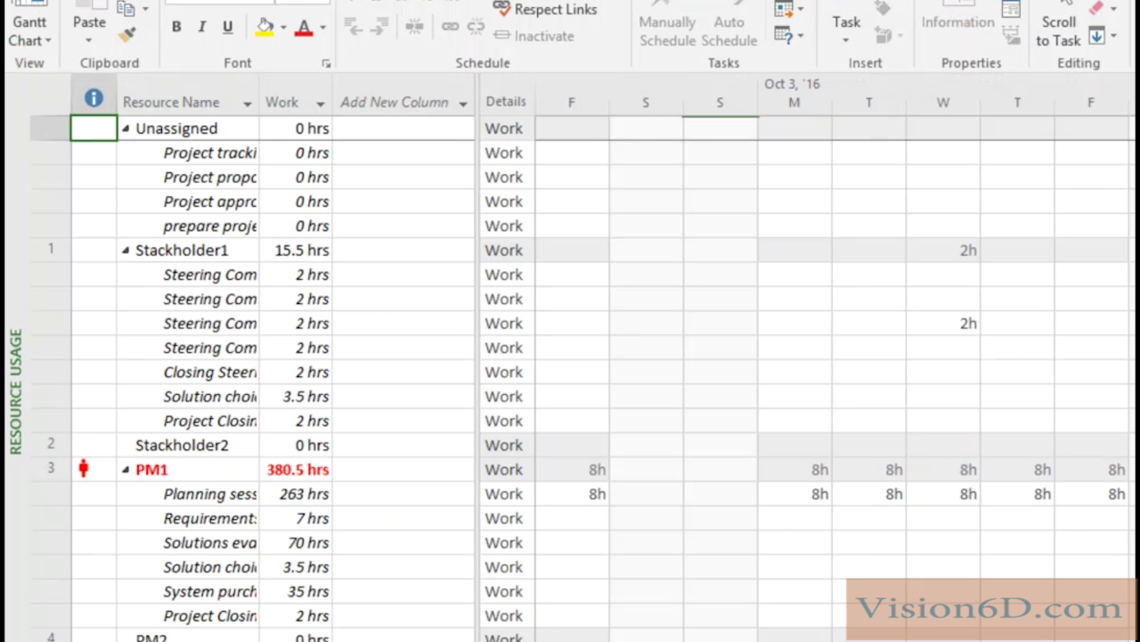
{"action": "scroll", "coordinate": [720, 378], "scroll_direction": "down", "scroll_amount": 7}
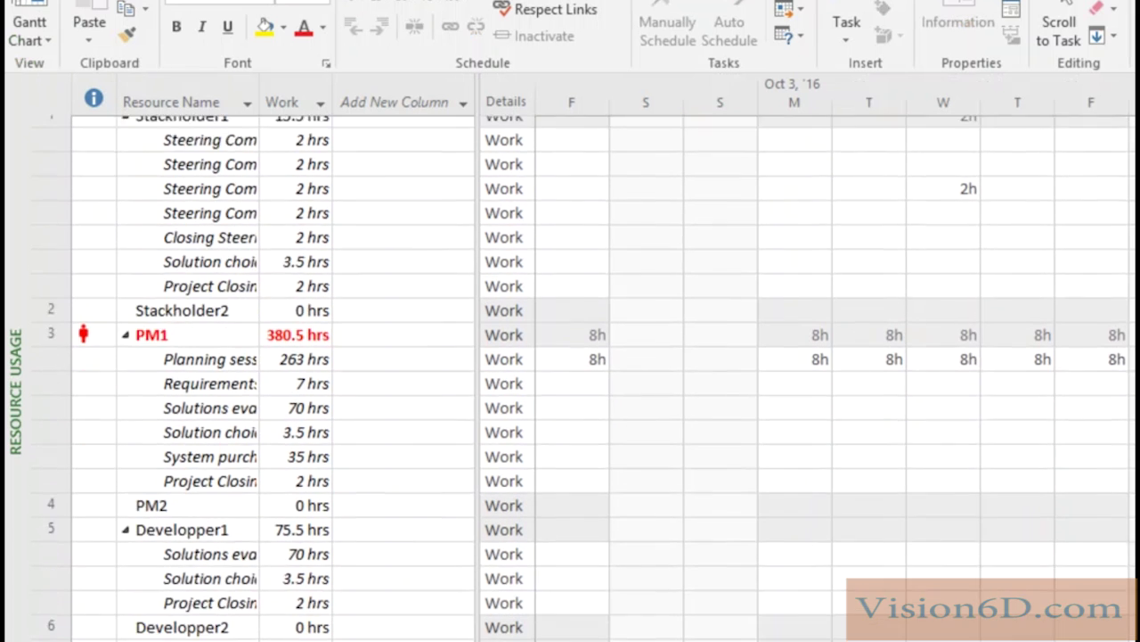
{"action": "scroll", "coordinate": [720, 379], "scroll_direction": "down", "scroll_amount": 4}
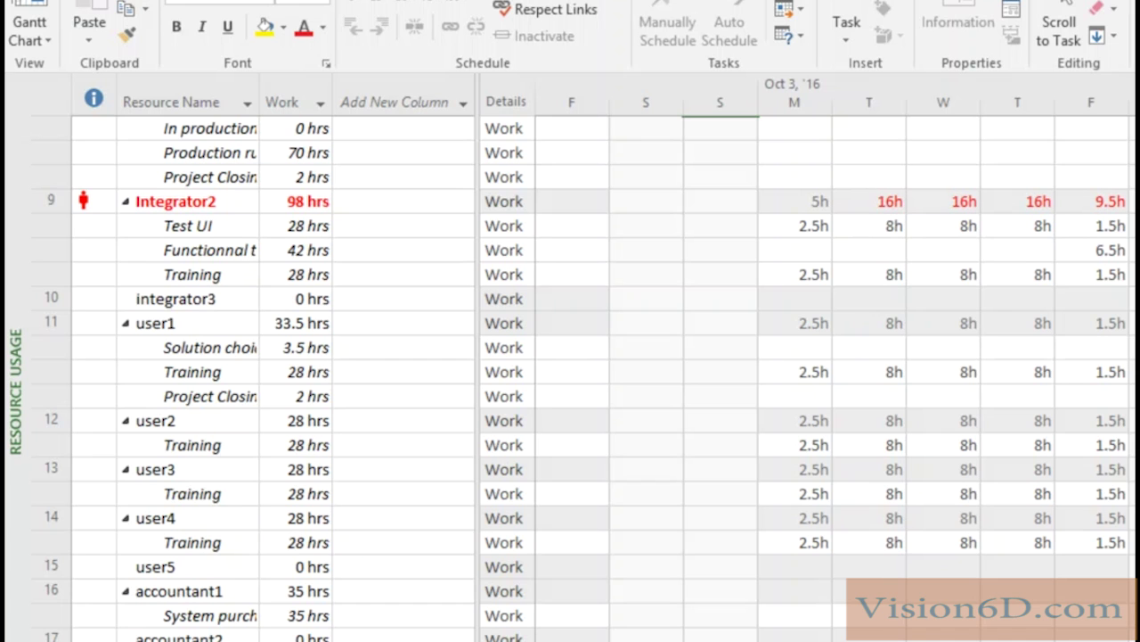
{"action": "scroll", "coordinate": [837, 374], "scroll_direction": "left", "scroll_amount": 6}
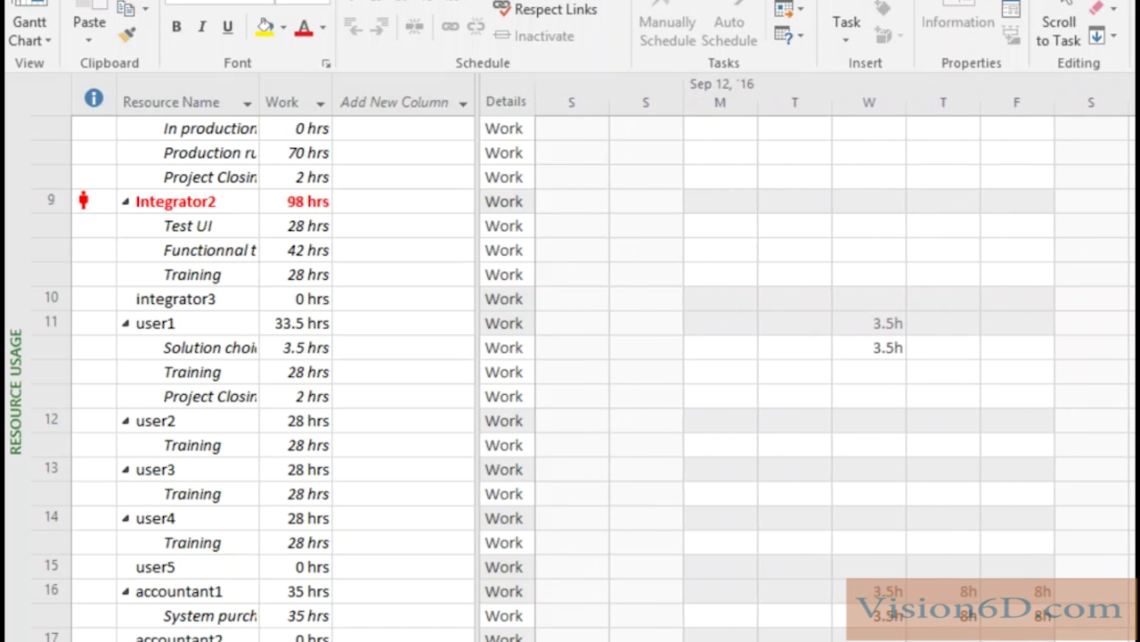
{"action": "scroll", "coordinate": [837, 374], "scroll_direction": "right", "scroll_amount": 5}
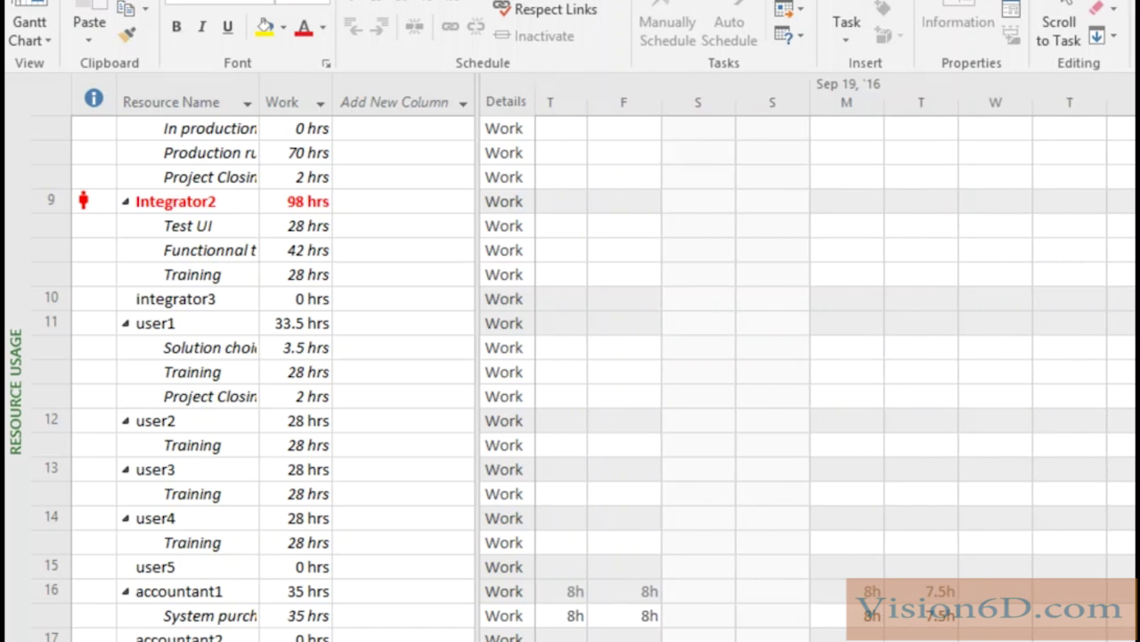
{"action": "scroll", "coordinate": [837, 374], "scroll_direction": "right", "scroll_amount": 4}
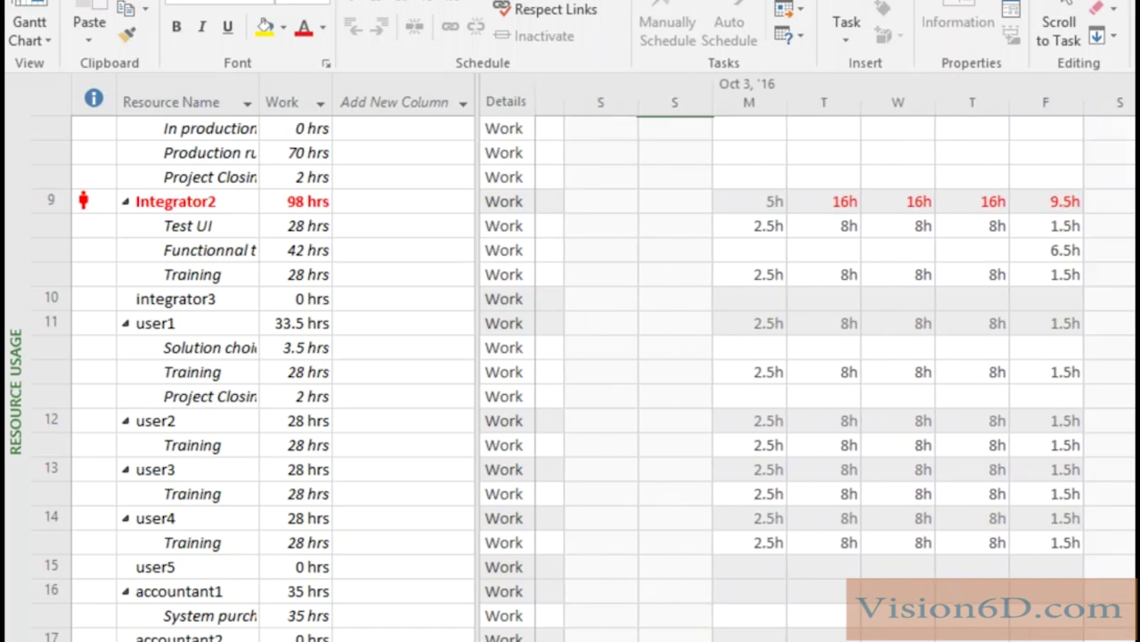
{"action": "scroll", "coordinate": [838, 374], "scroll_direction": "left", "scroll_amount": 3}
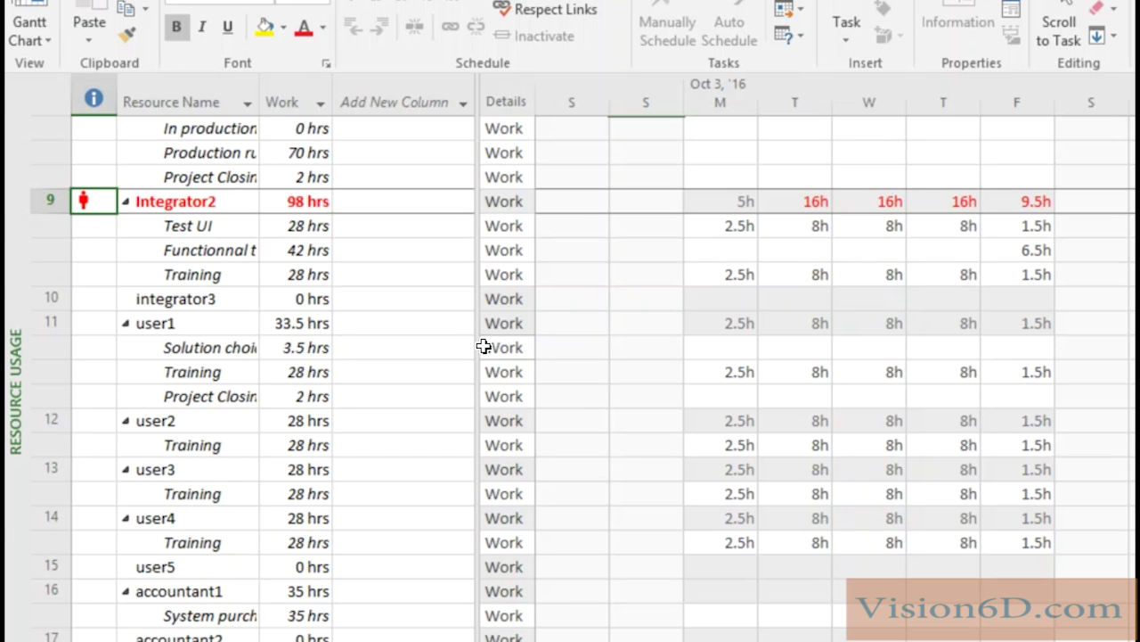
- Return to the Gantt chart and bring up the overallocation fixes for Test UI on row 27
{"action": "left_click", "coordinate": [27, 5]}
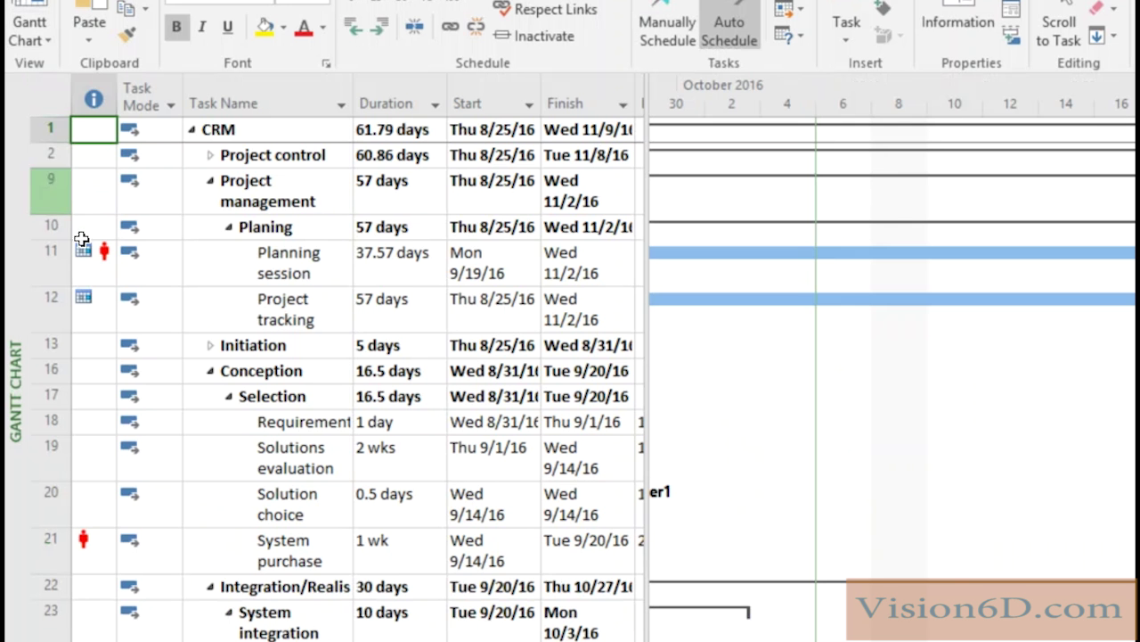
{"action": "scroll", "coordinate": [148, 478], "scroll_direction": "down", "scroll_amount": 5}
{"action": "scroll", "coordinate": [148, 478], "scroll_direction": "down", "scroll_amount": 2}
{"action": "scroll", "coordinate": [149, 478], "scroll_direction": "up", "scroll_amount": 3}
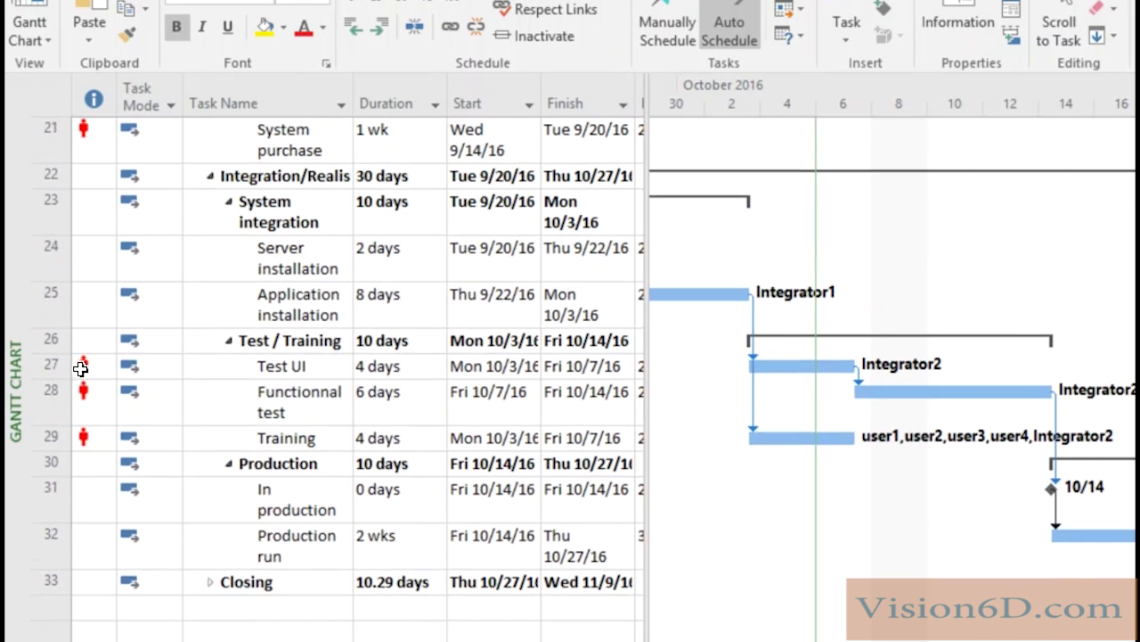
{"action": "mouse_move", "coordinate": [84, 366]}
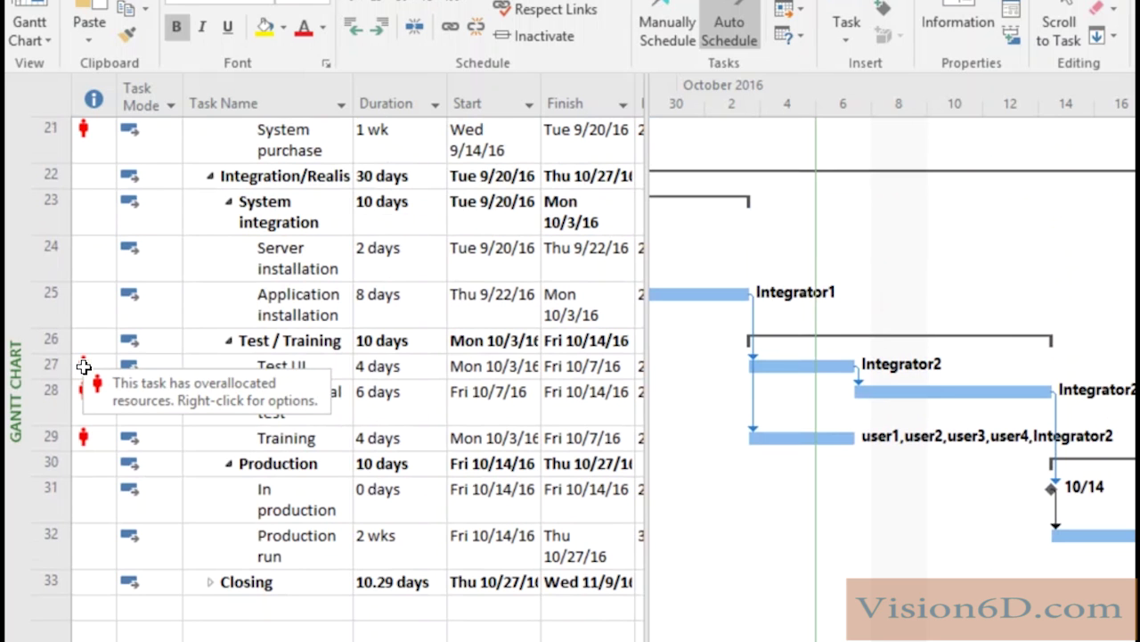
{"action": "right_click", "coordinate": [83, 366]}
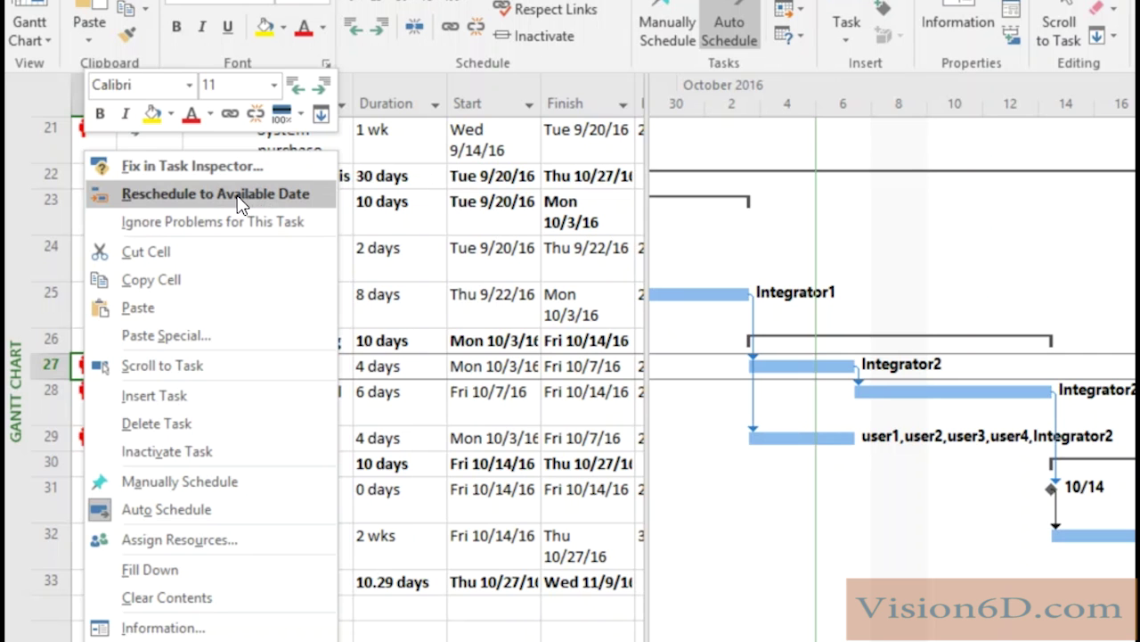
{"action": "left_click", "coordinate": [239, 201]}
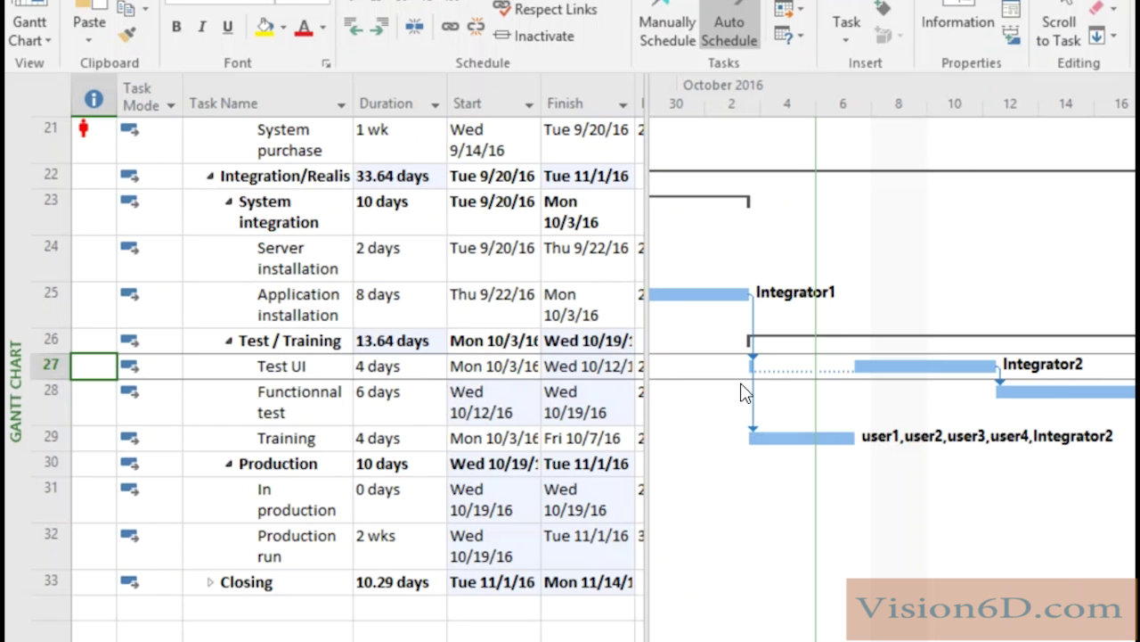
{"action": "mouse_move", "coordinate": [758, 378]}
{"action": "mouse_move", "coordinate": [784, 436]}
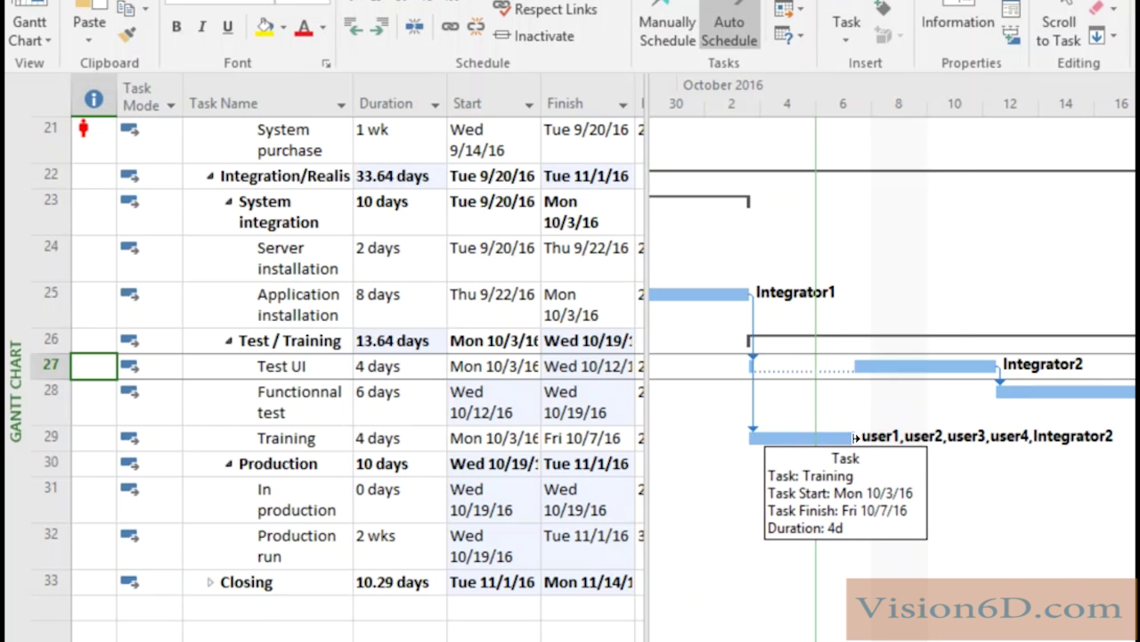
{"action": "mouse_move", "coordinate": [886, 366]}
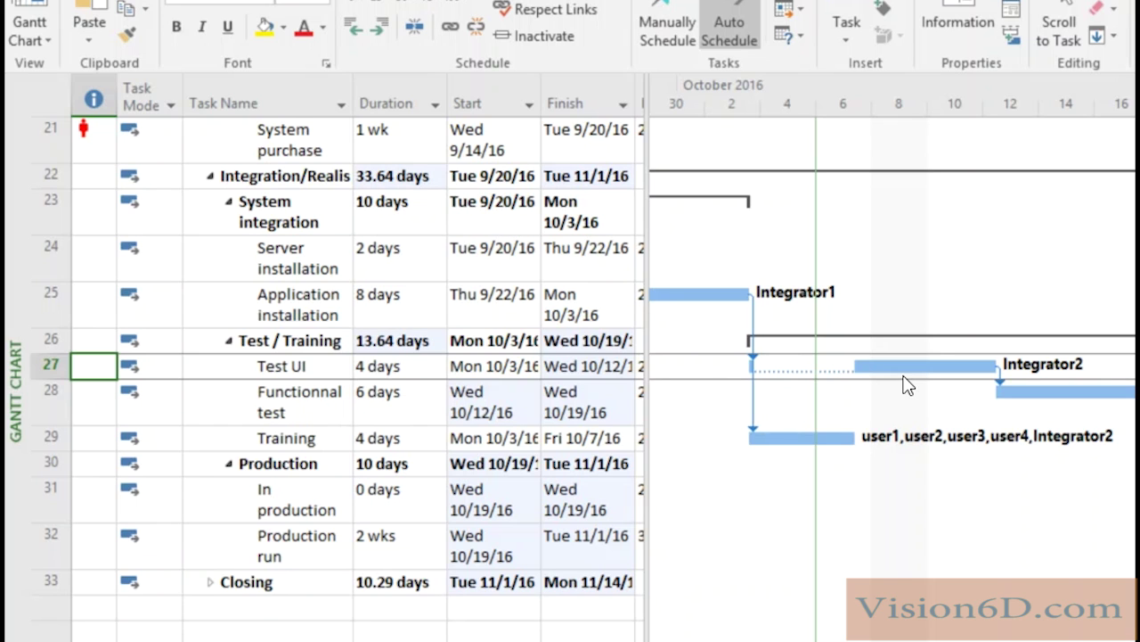
- Undo Test UI's reschedule and bring up its overallocation fixes on row 27 again
{"action": "key", "text": "ctrl+z"}
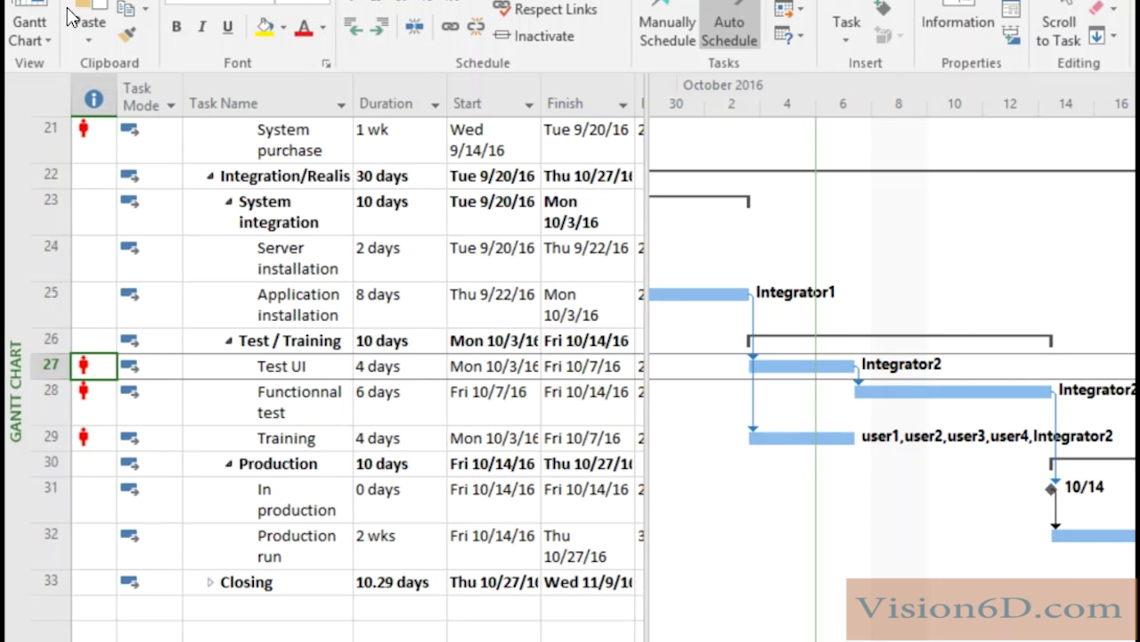
{"action": "right_click", "coordinate": [86, 363]}
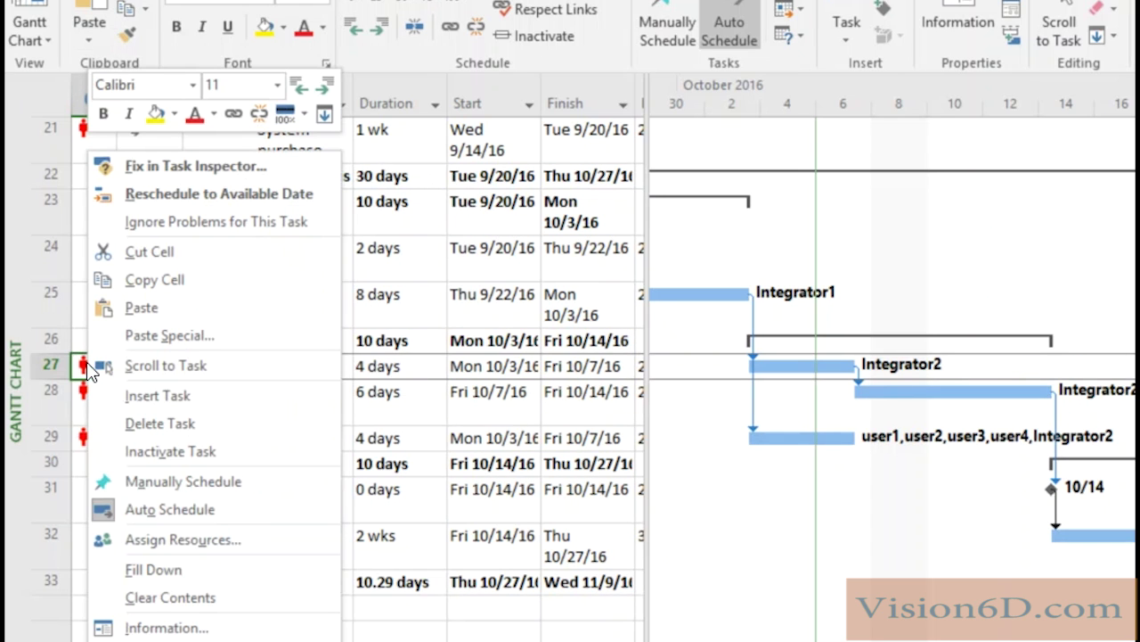
{"action": "left_click", "coordinate": [168, 169]}
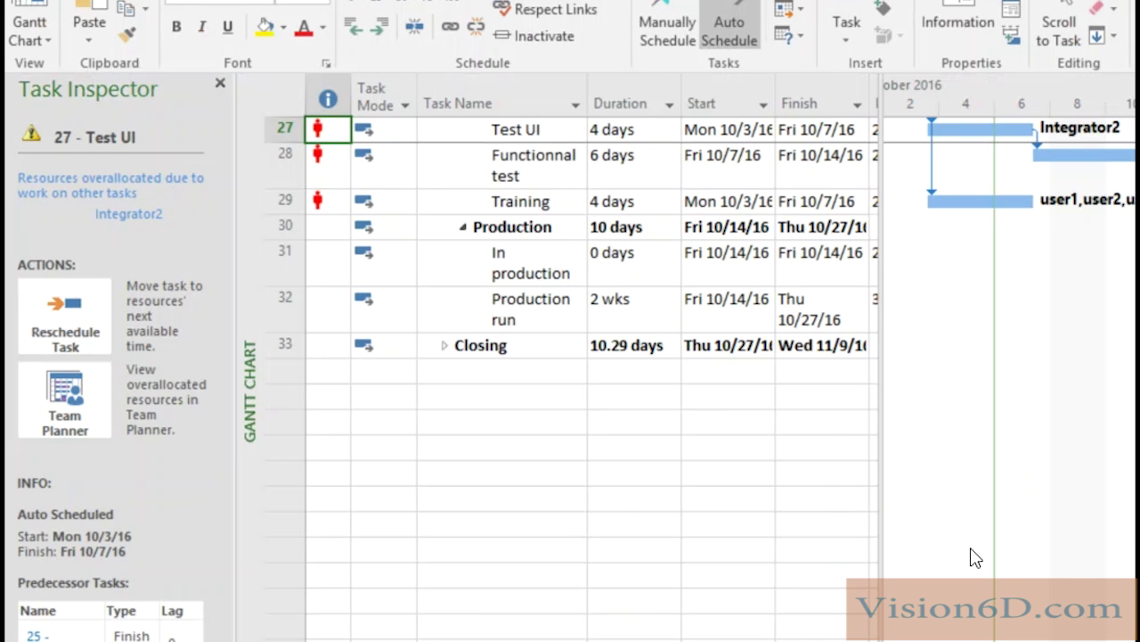
{"action": "scroll", "coordinate": [759, 396], "scroll_direction": "up", "scroll_amount": 2}
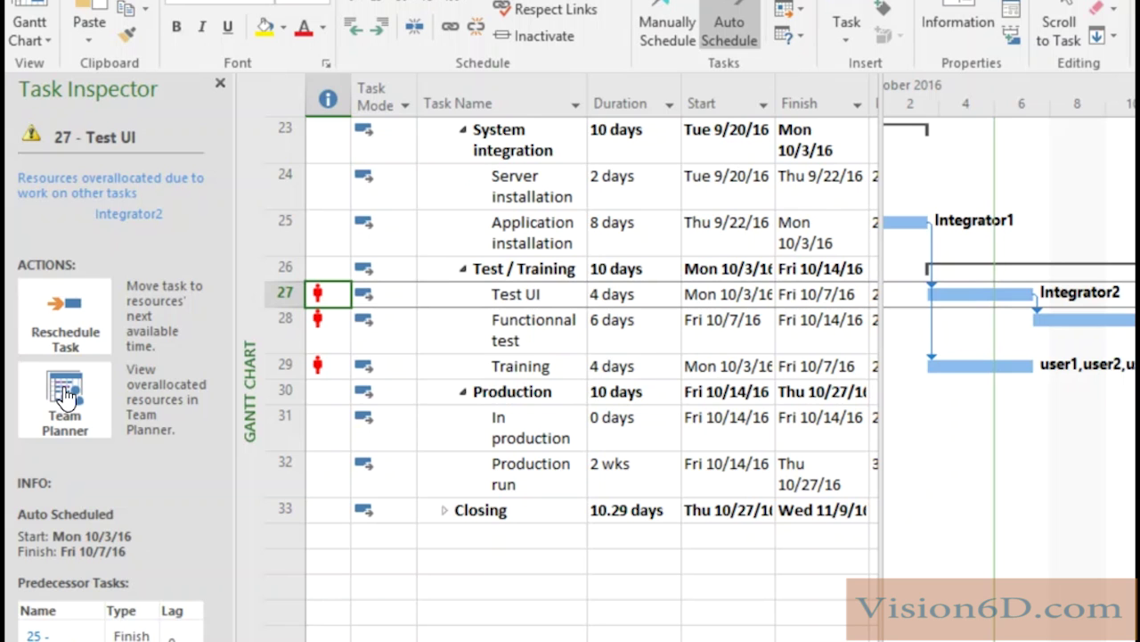
{"action": "left_click", "coordinate": [78, 319]}
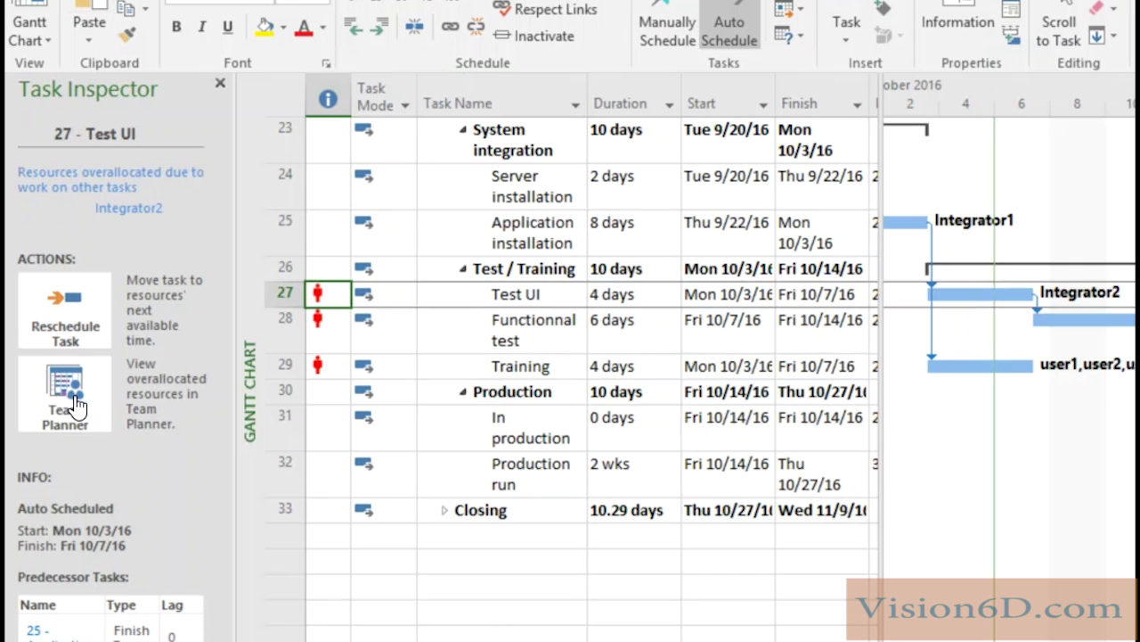
- Open Team Planner and scroll to Integrator2's overlapping Test UI and Training tasks
{"action": "left_click", "coordinate": [77, 406]}
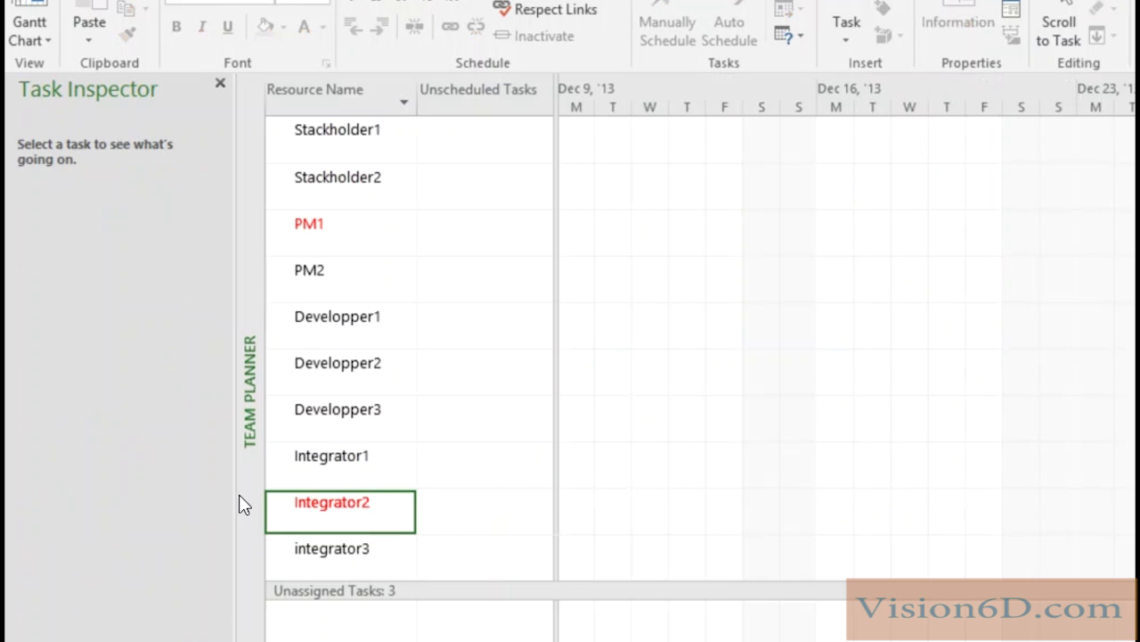
{"action": "right_click", "coordinate": [358, 505]}
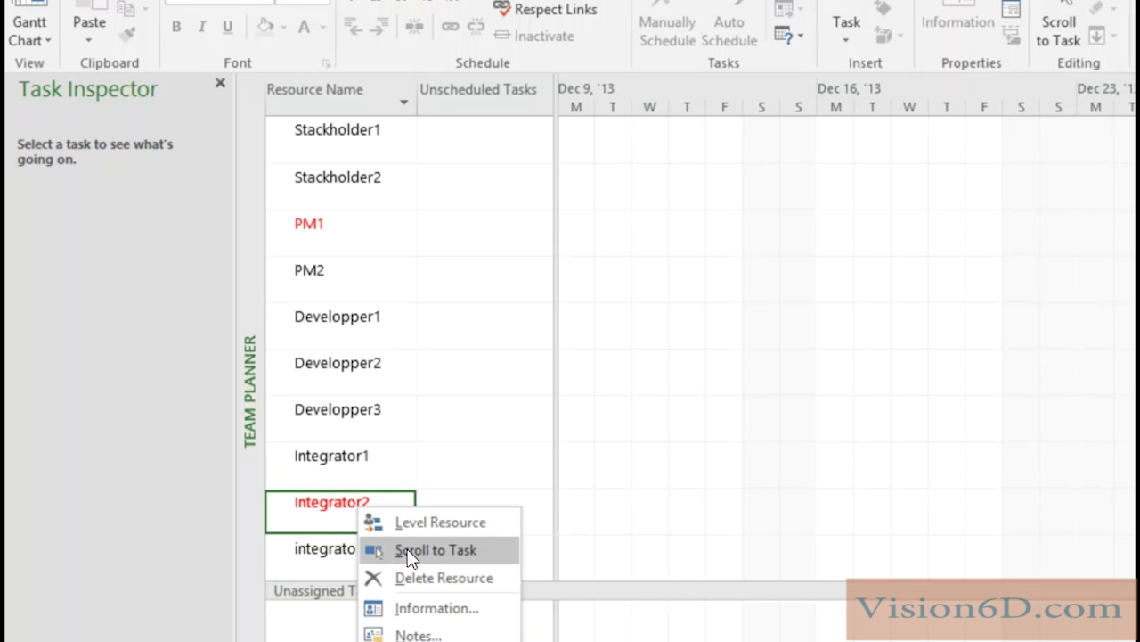
{"action": "left_click", "coordinate": [436, 550]}
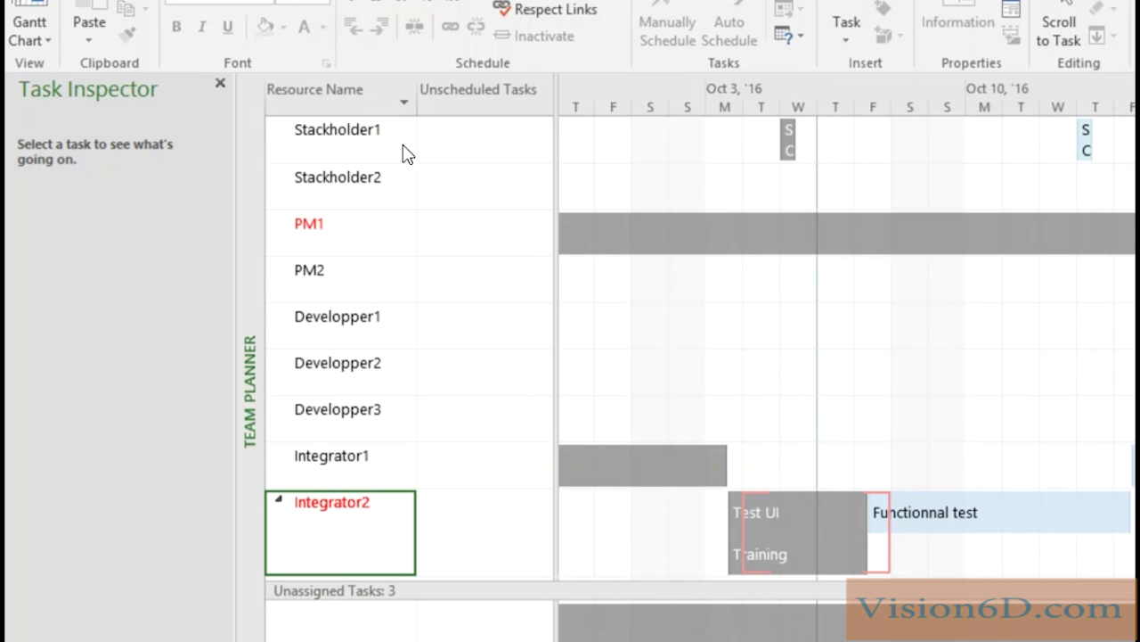
- Level the Integrator2 resource from its Team Planner shortcut menu
{"action": "right_click", "coordinate": [328, 511]}
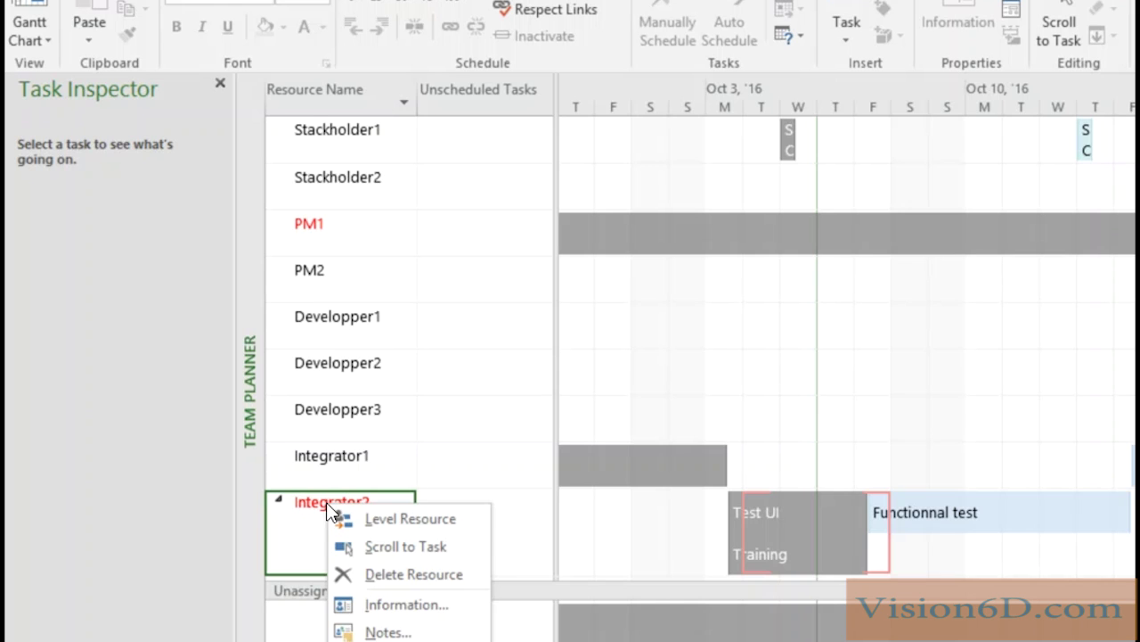
{"action": "left_click", "coordinate": [423, 520]}
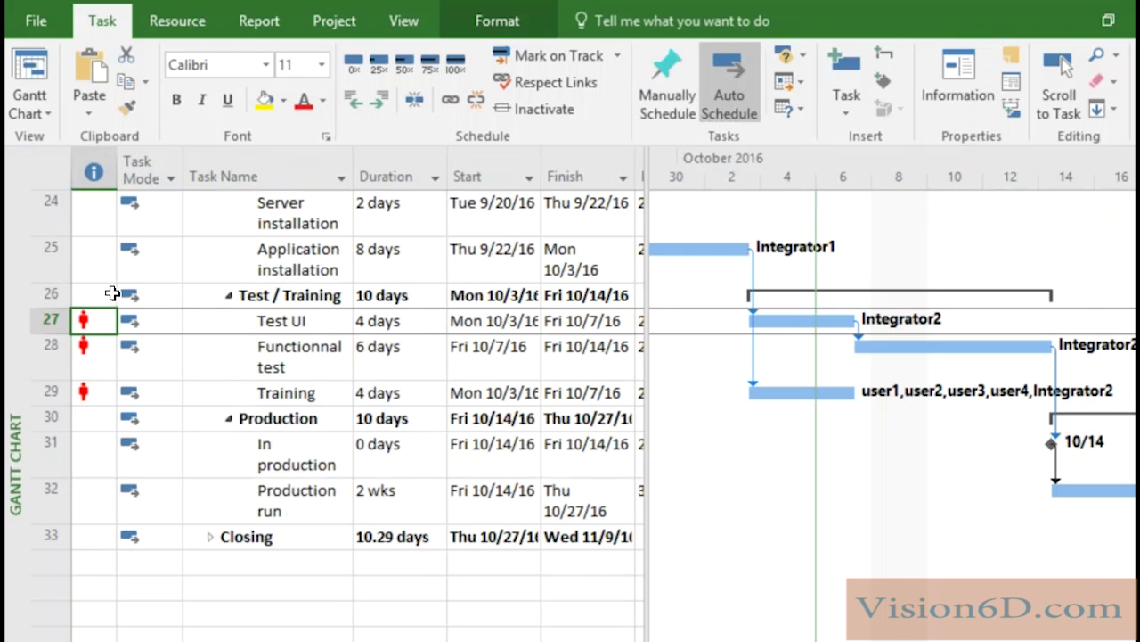
- Select Test UI and level Integrator2, splitting Training to 7.64 days ending Wed 10/19
{"action": "left_click", "coordinate": [170, 24]}
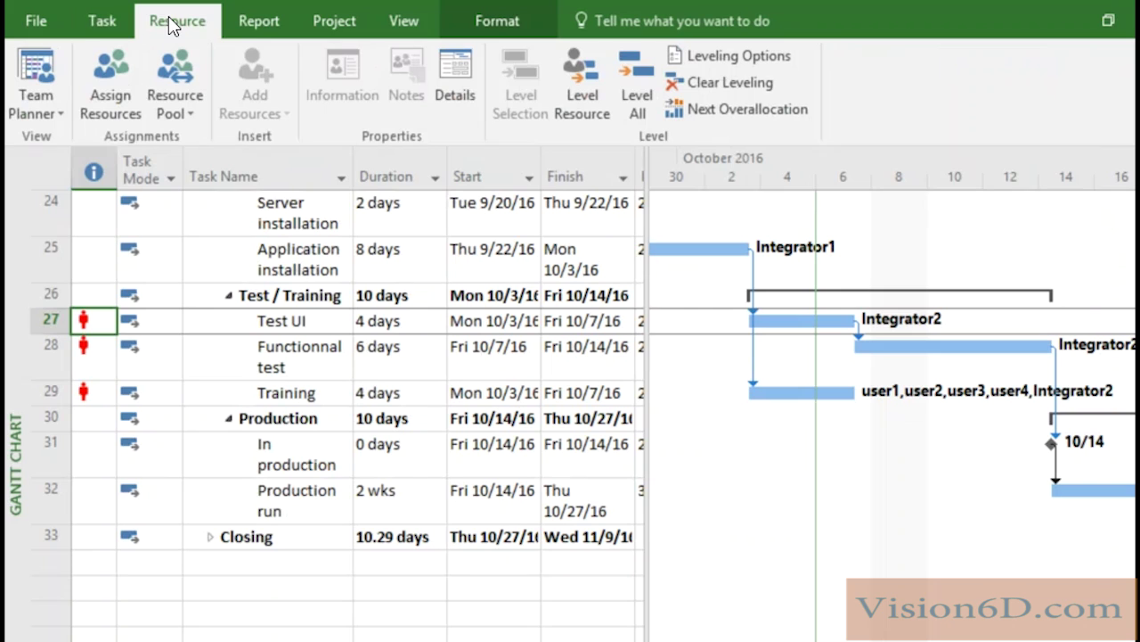
{"action": "left_click", "coordinate": [48, 321]}
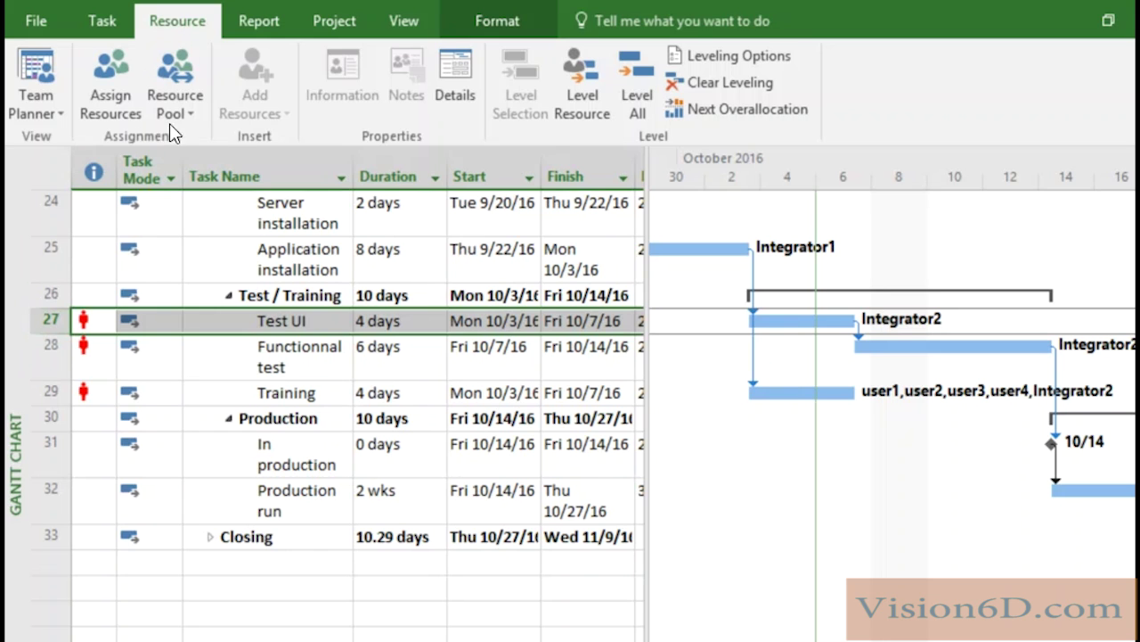
{"action": "left_click", "coordinate": [585, 77]}
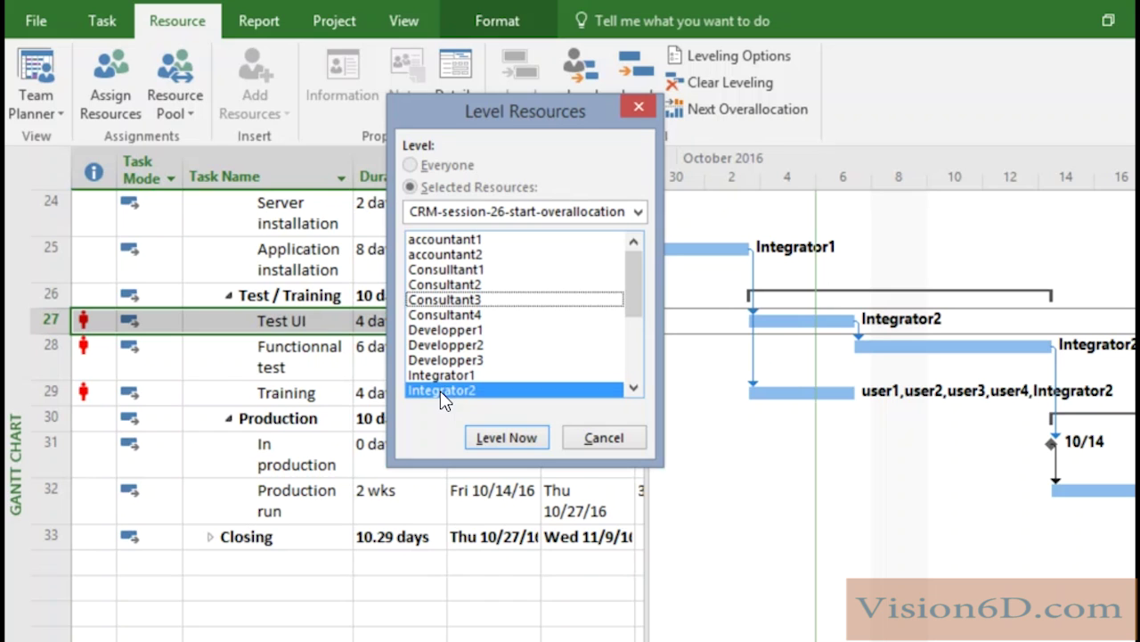
{"action": "left_click", "coordinate": [504, 438]}
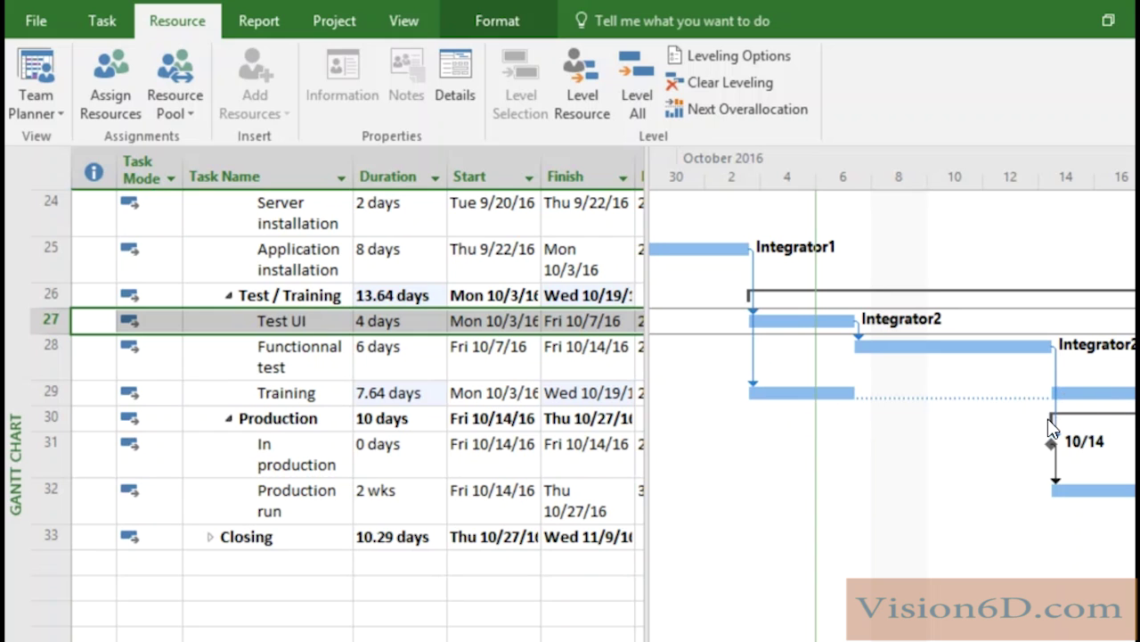
{"action": "mouse_move", "coordinate": [1052, 428]}
{"action": "mouse_move", "coordinate": [788, 398]}
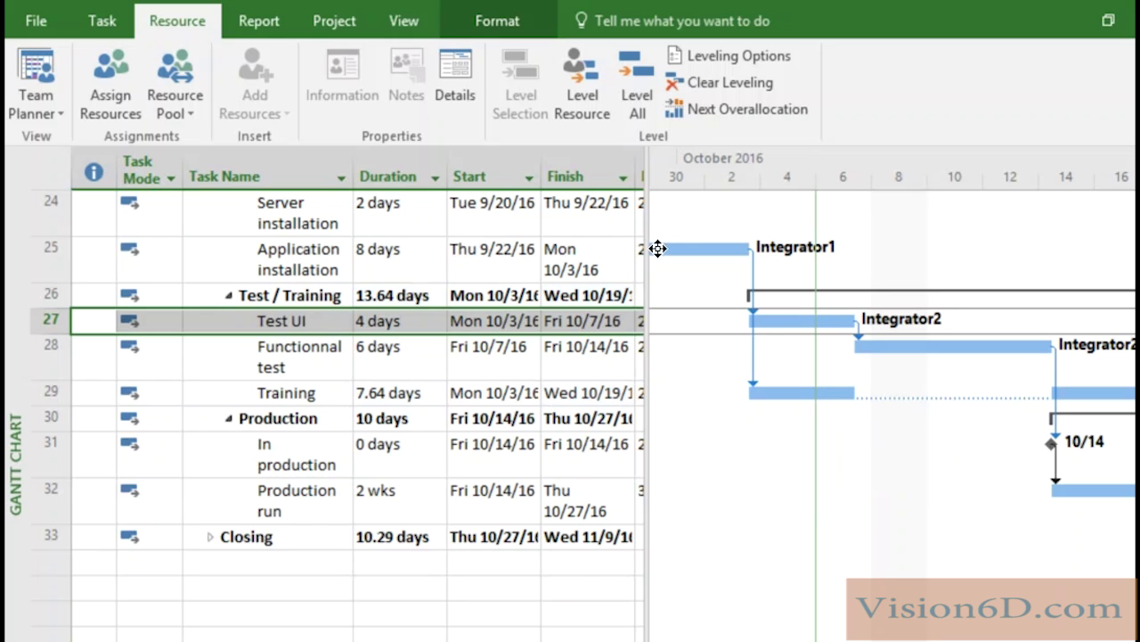
- Clear leveling for the entire project, returning Training to 4 days ending Fri 10/7
{"action": "left_click", "coordinate": [731, 83]}
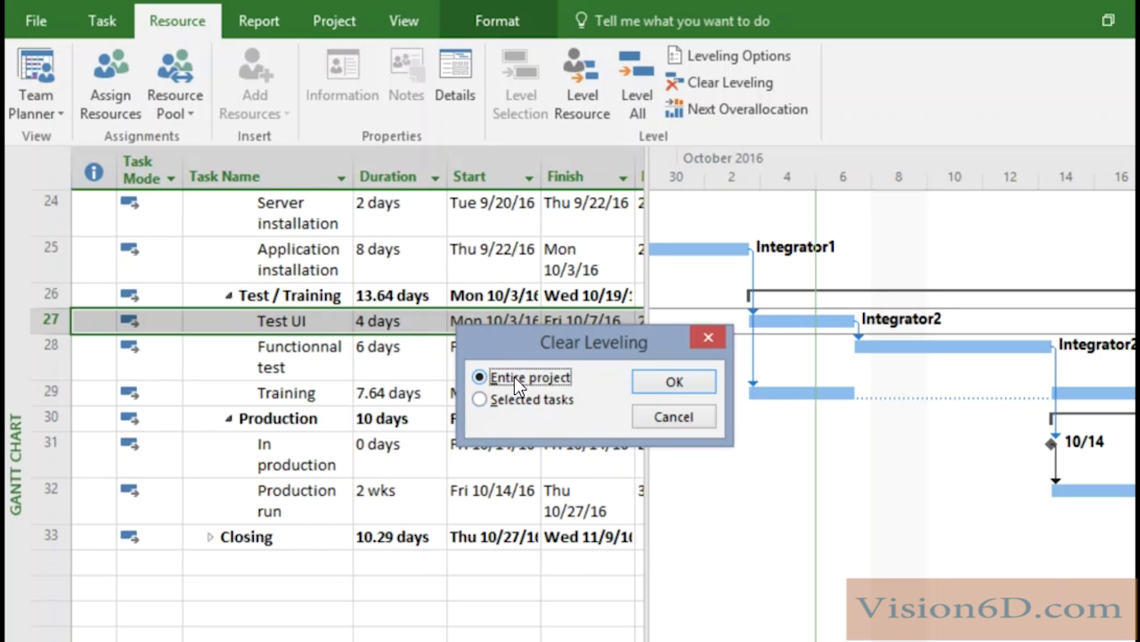
{"action": "left_click", "coordinate": [688, 384]}
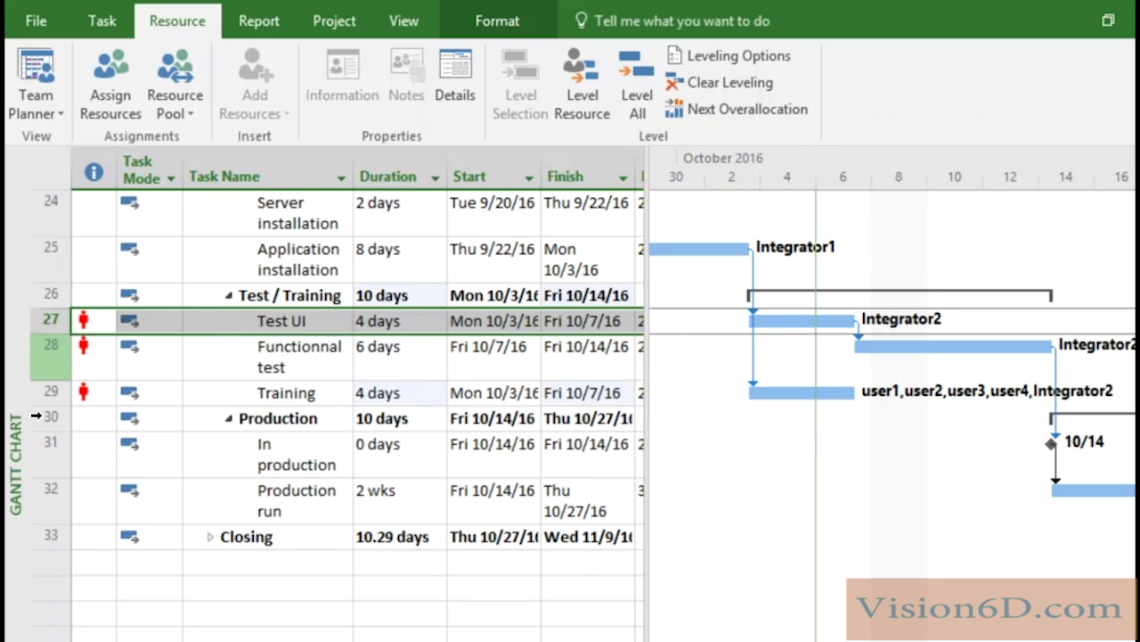
{"action": "scroll", "coordinate": [665, 377], "scroll_direction": "up", "scroll_amount": 2}
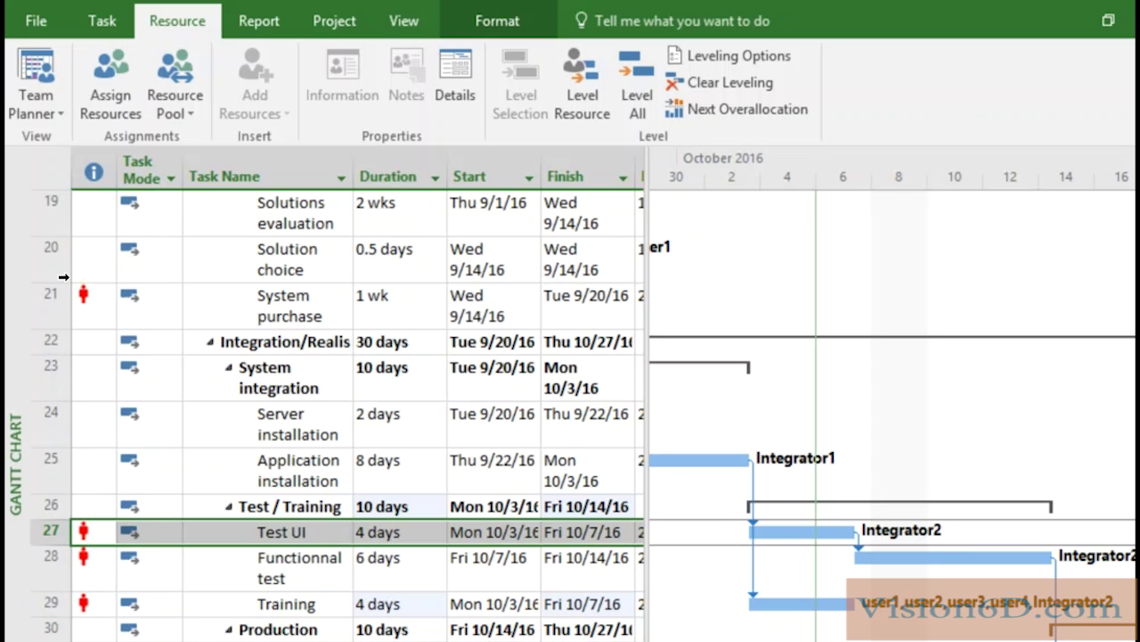
{"action": "mouse_move", "coordinate": [81, 292]}
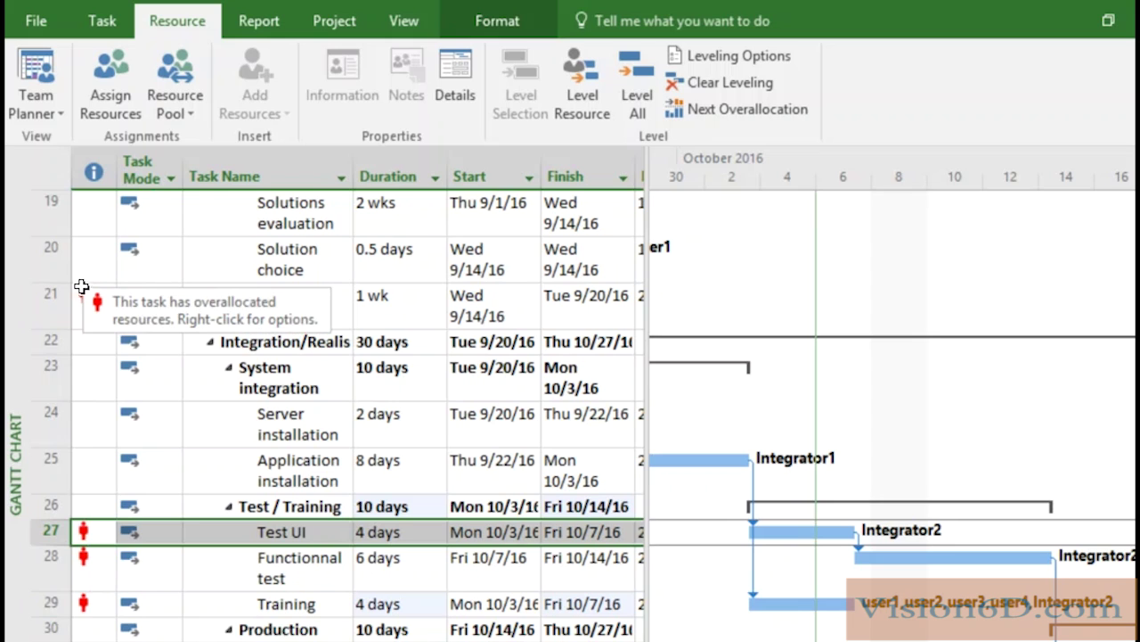
- Level all resources, then bring the leveled Test UI and 7.64-day Training bars into view
{"action": "left_click", "coordinate": [644, 65]}
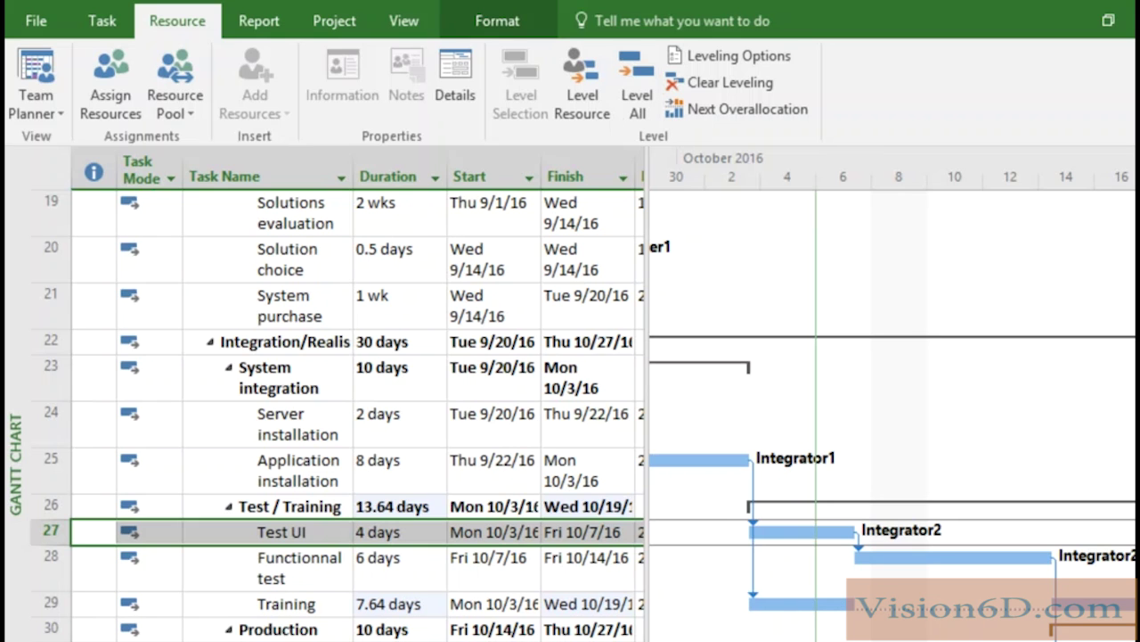
{"action": "scroll", "coordinate": [891, 400], "scroll_direction": "left", "scroll_amount": 5}
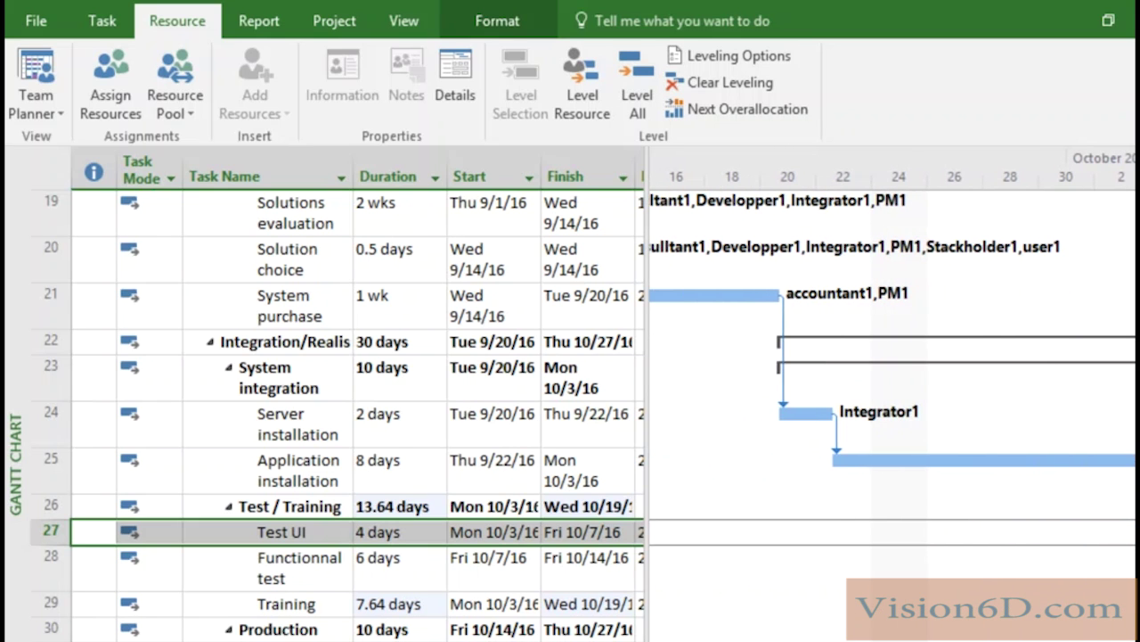
{"action": "scroll", "coordinate": [891, 401], "scroll_direction": "right", "scroll_amount": 3}
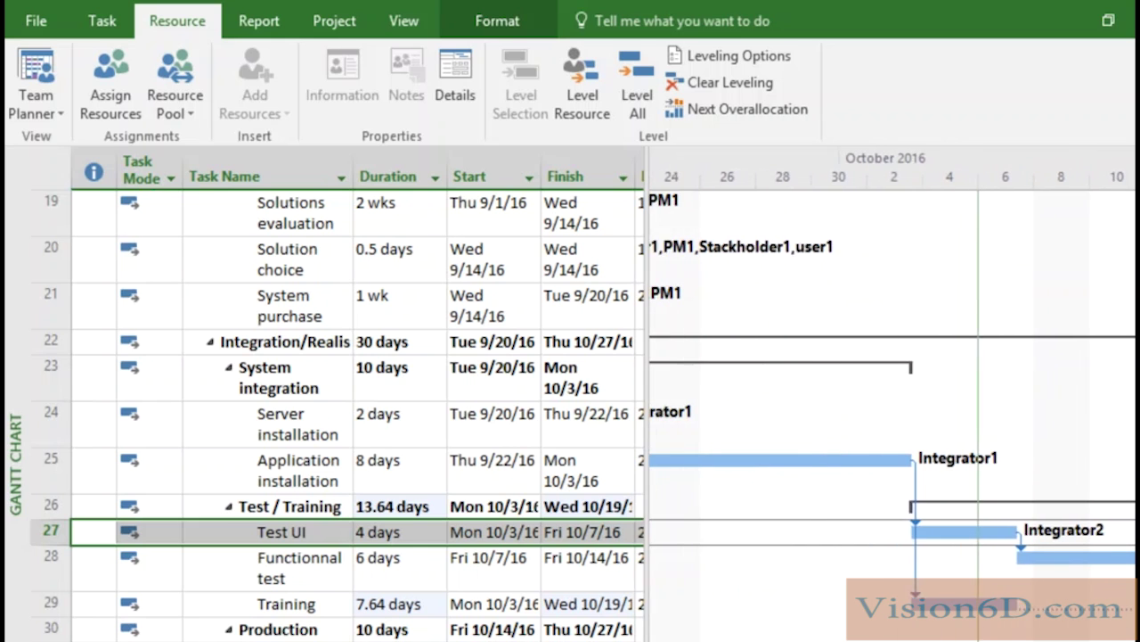
{"action": "scroll", "coordinate": [891, 401], "scroll_direction": "left", "scroll_amount": 3}
{"action": "scroll", "coordinate": [891, 401], "scroll_direction": "left", "scroll_amount": 1}
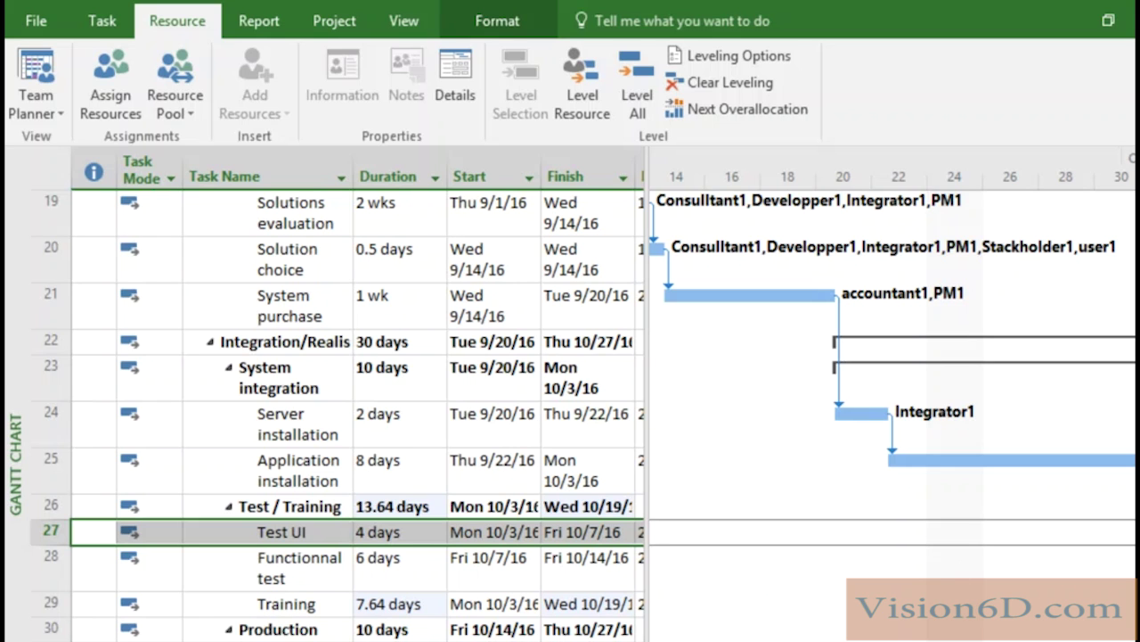
{"action": "key", "text": "ctrl+shift+F5"}
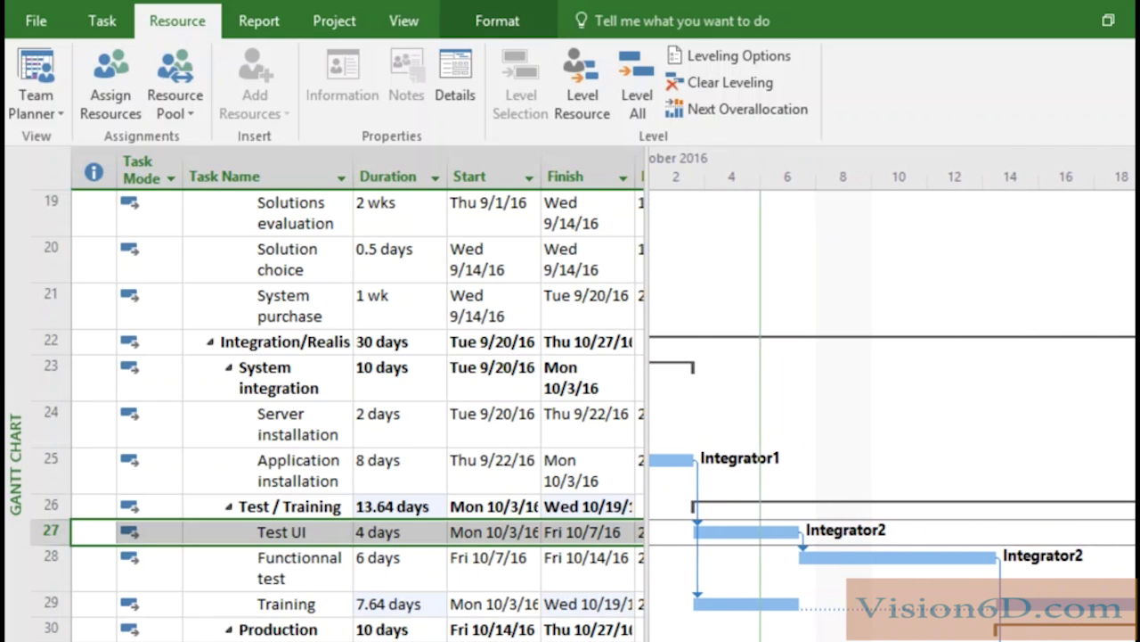
- Clear leveling for the entire project, restoring Test / Training to 10 days
{"action": "left_click", "coordinate": [728, 83]}
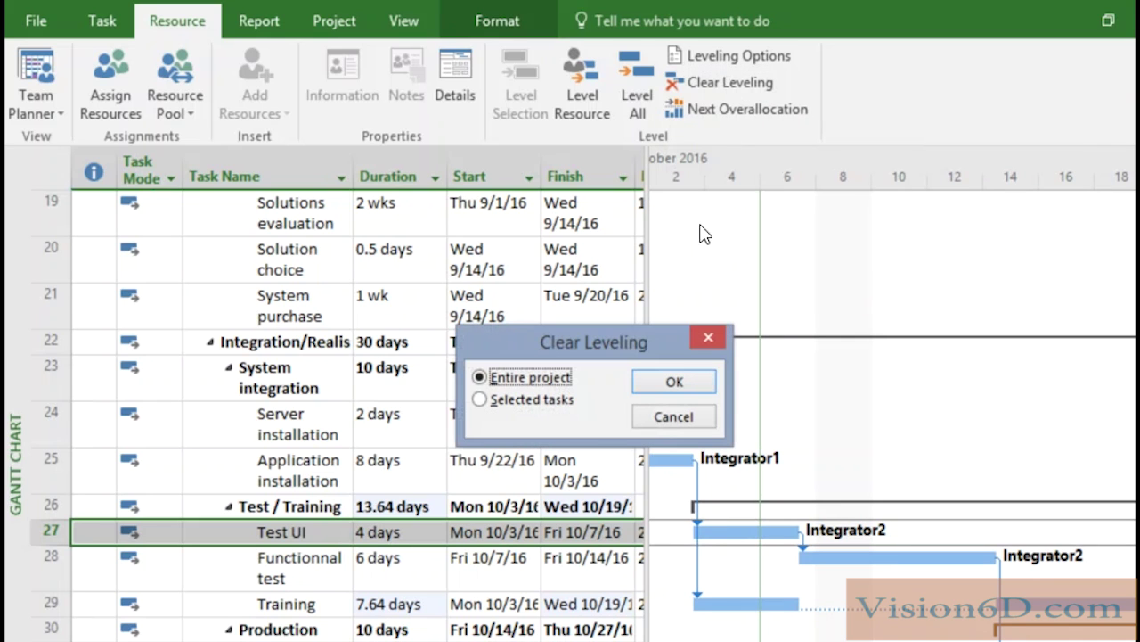
{"action": "left_click", "coordinate": [675, 380]}
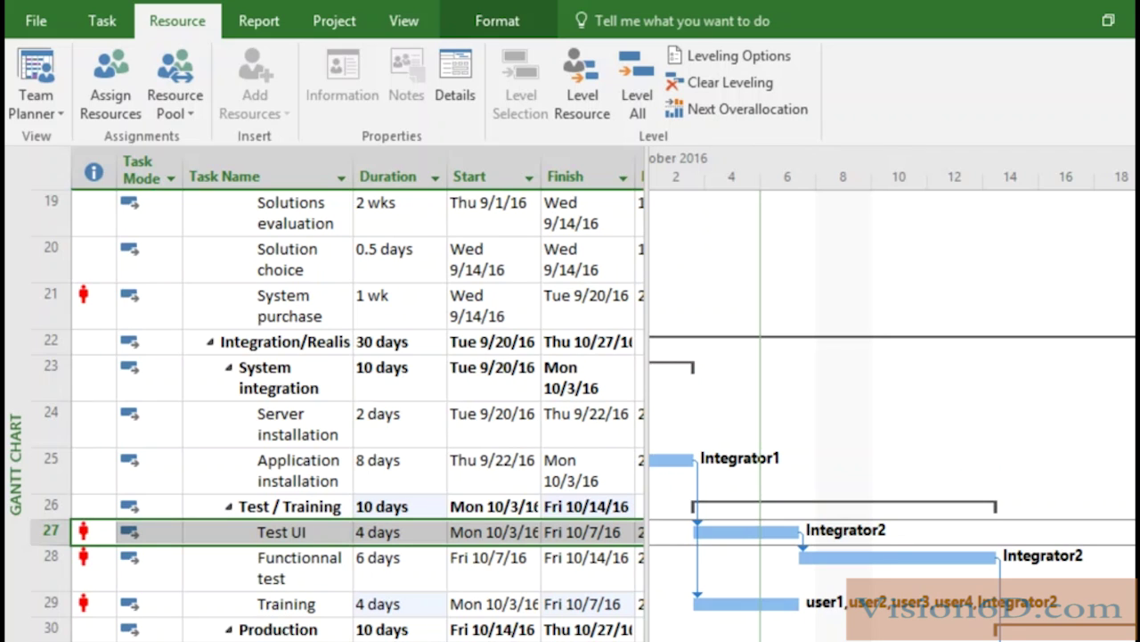